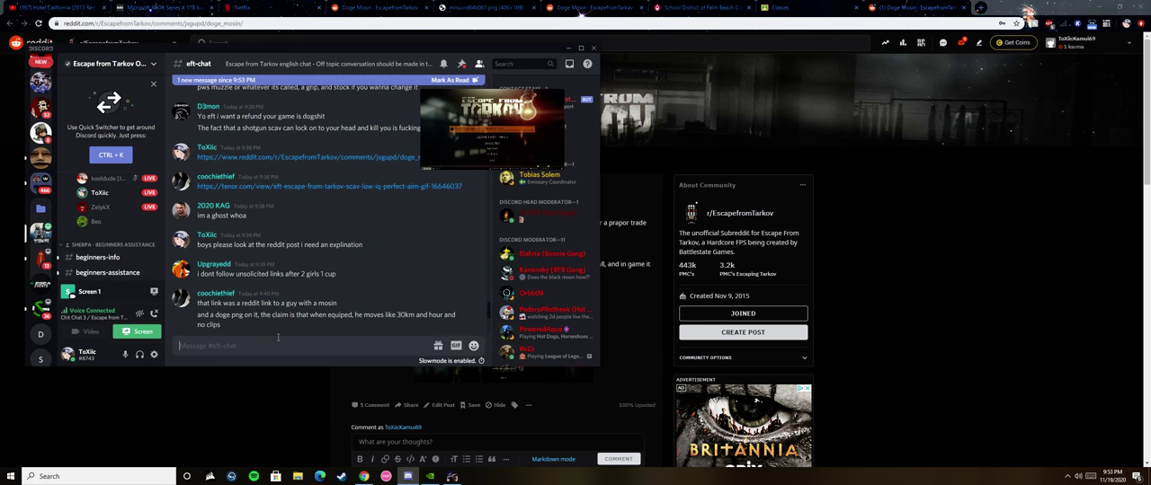
Post the 'doge moon' Reddit link in #eft-chat and glance at Tarkov's loading screen.
key("Return")
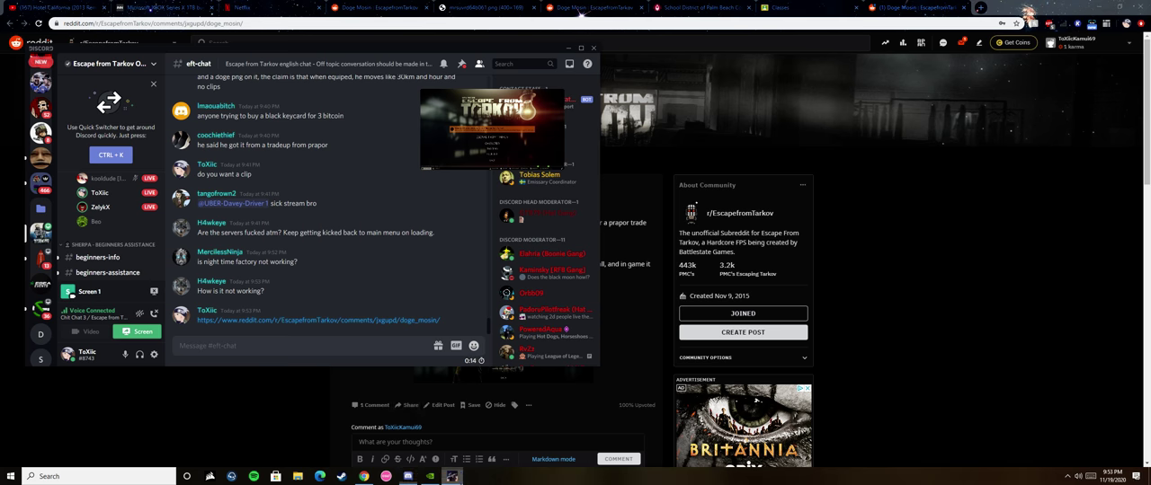
key("alt+Tab")
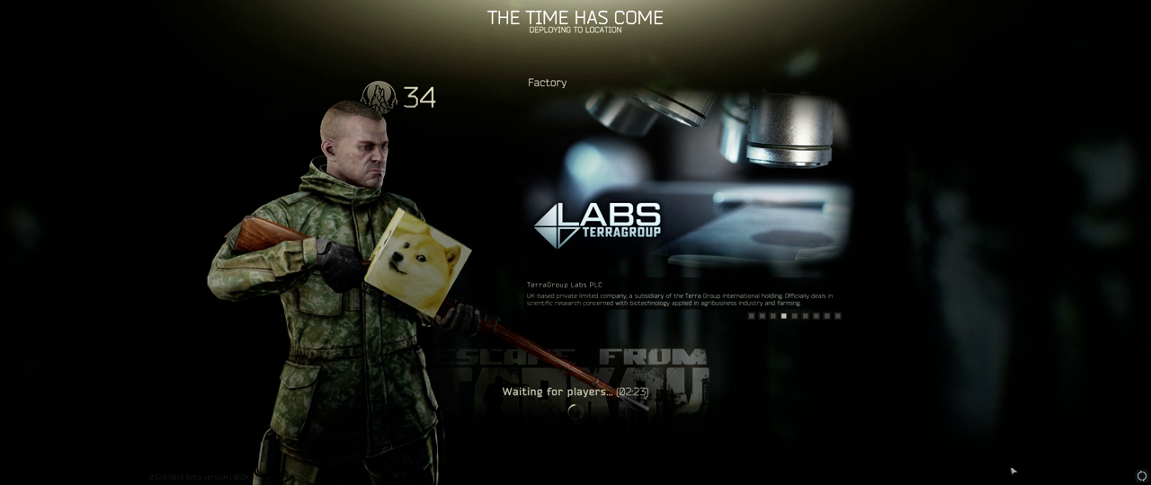
key("alt+Tab")
scroll(41, 225, "down", 2)
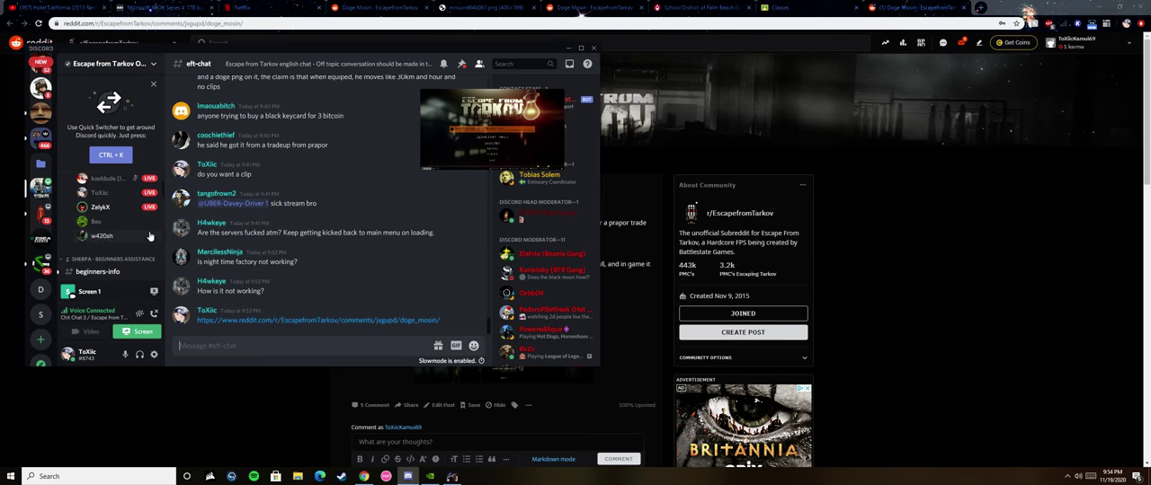
Return to fullscreen Tarkov and wait for the Factory raid to load.
left_click(452, 476)
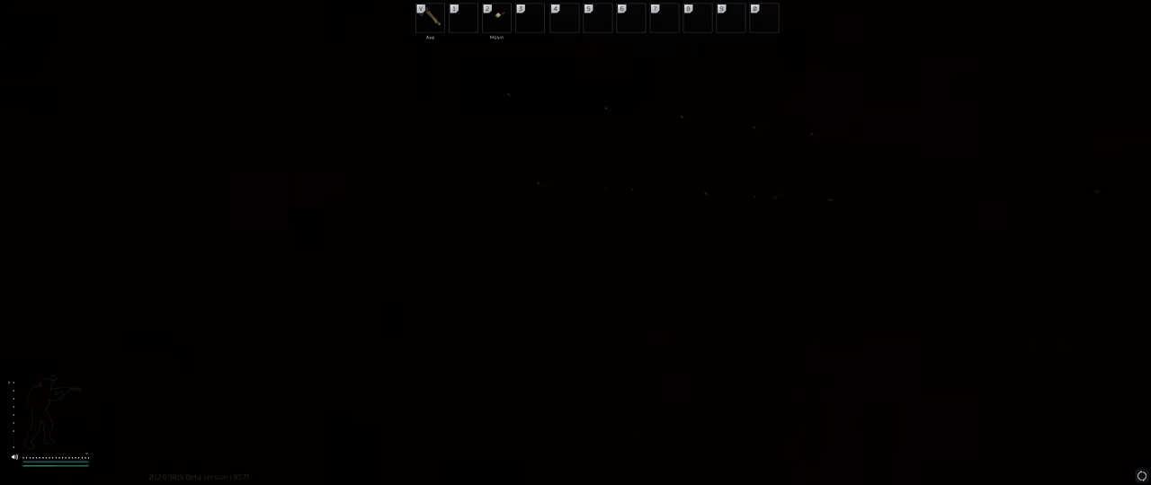
Show the weapon slots, equip the axe, and move out onto the catwalk.
key("2")
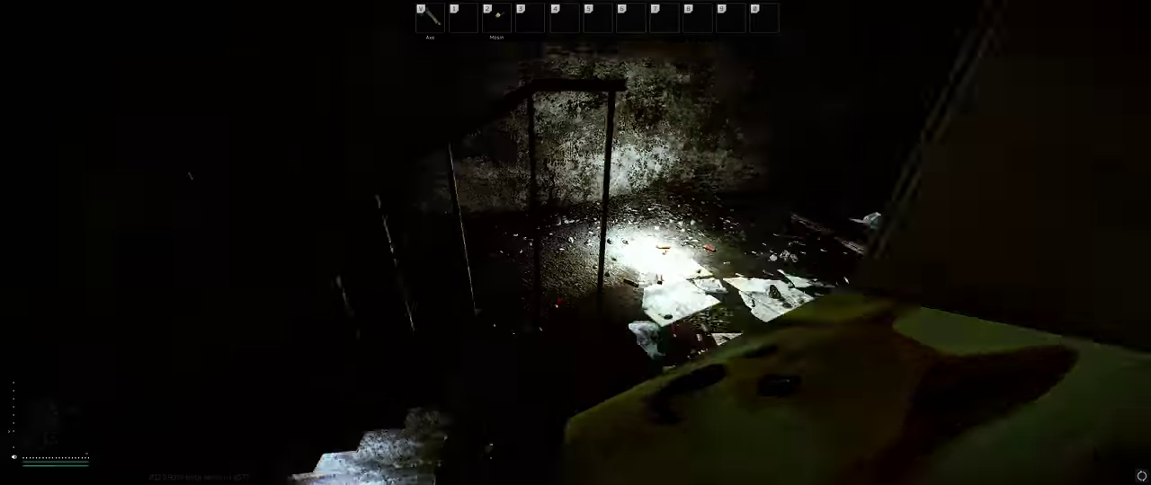
key("1")
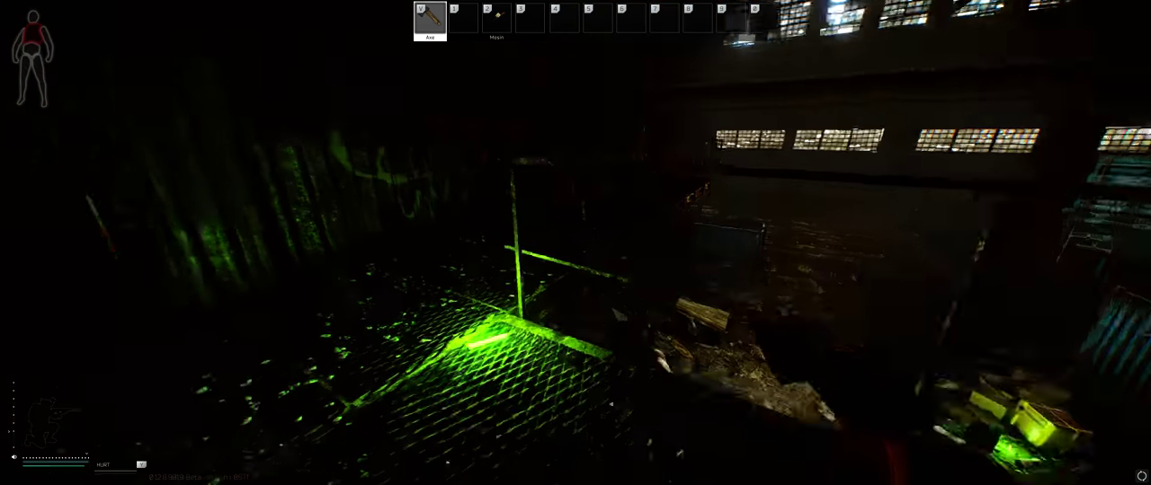